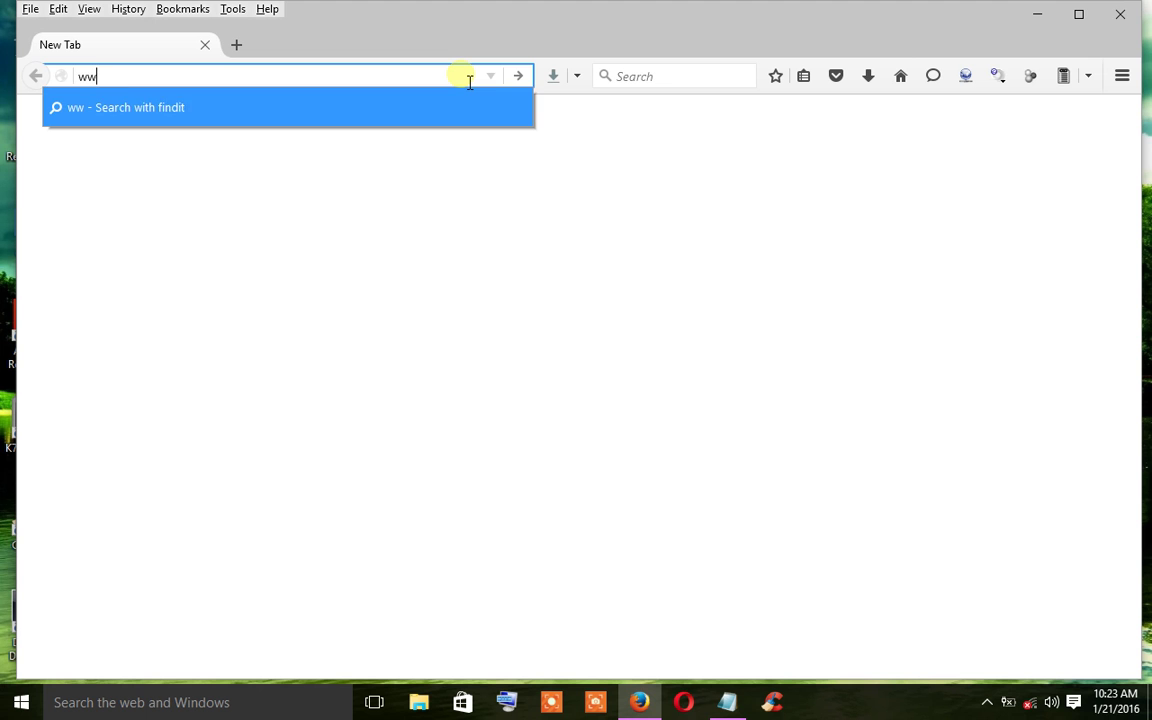
type(".blogger.com")
key("Return")
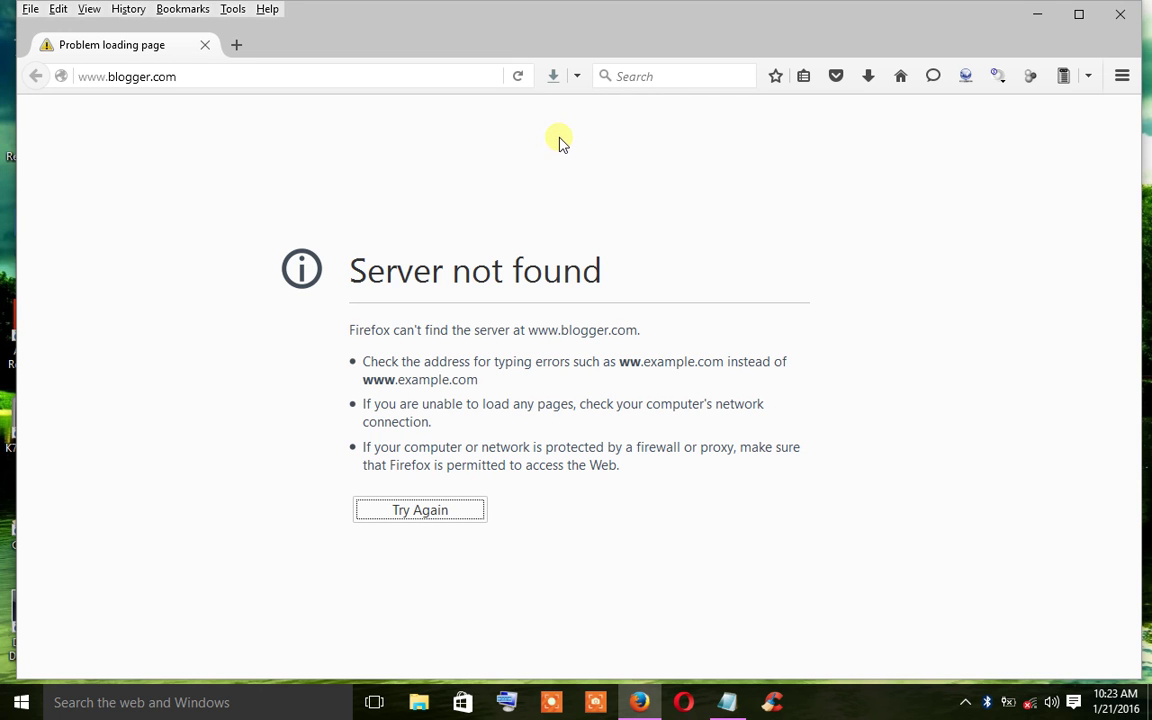
left_click(434, 79)
key("Return")
left_click(434, 78)
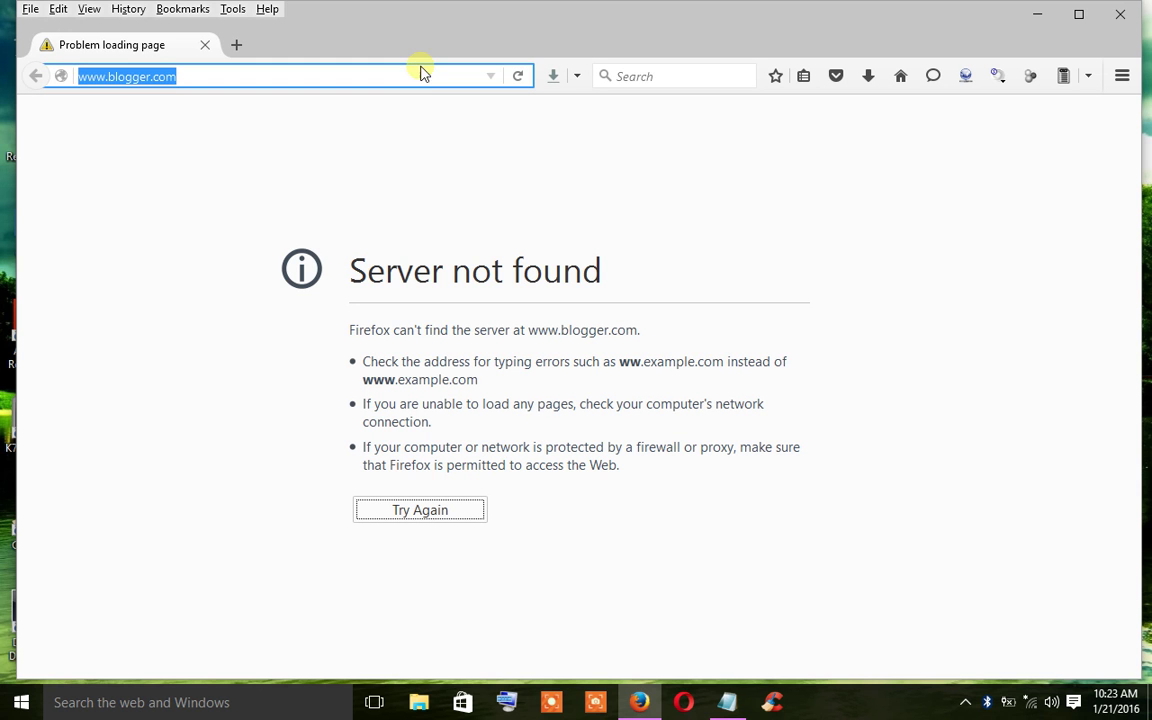
key("Return")
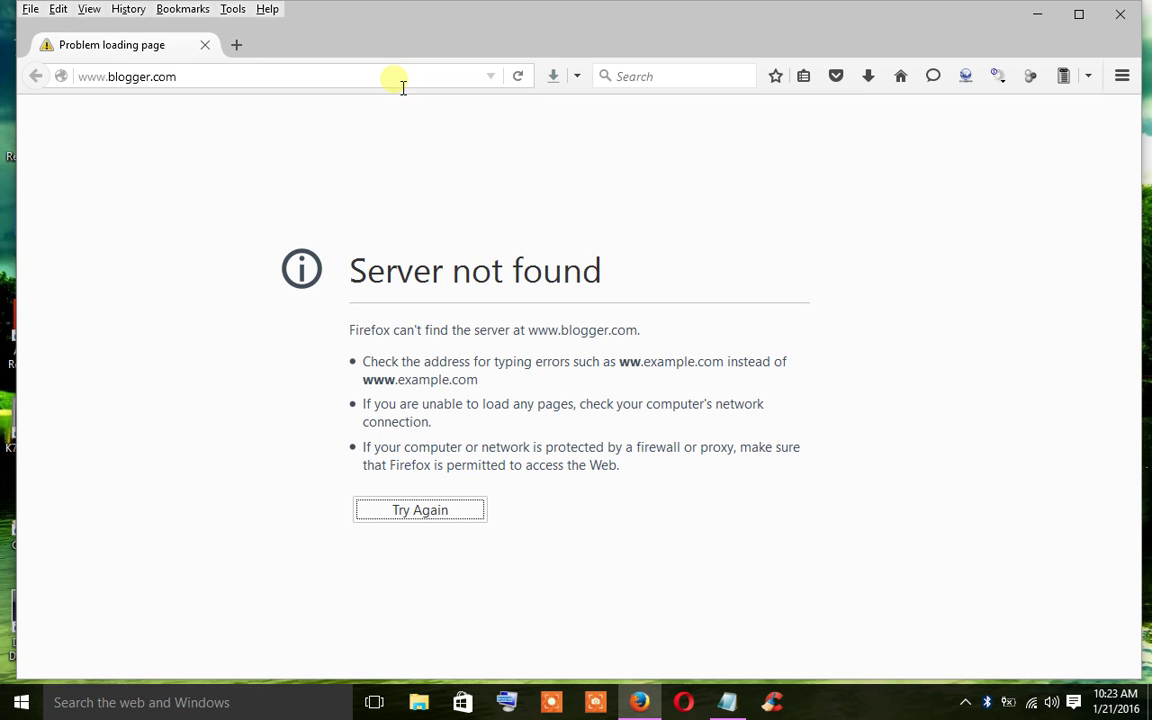
left_click(401, 80)
key("Return")
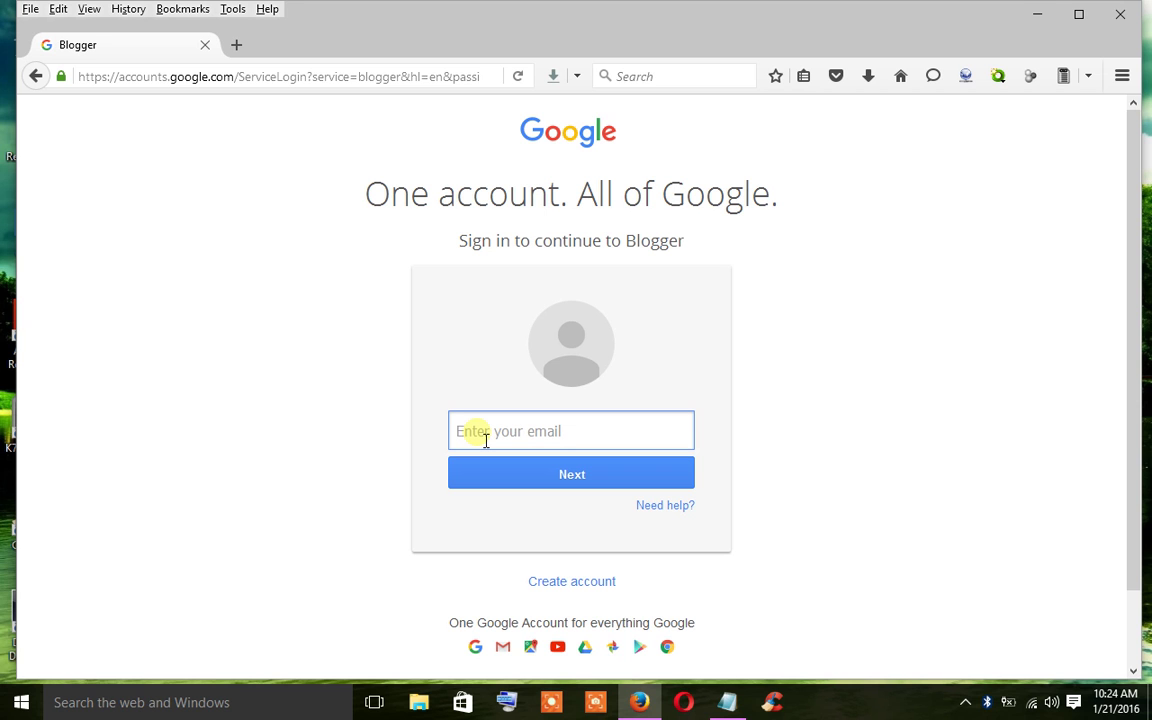
Enter the account email, continue to the password step, and type the account password.
left_click(501, 470)
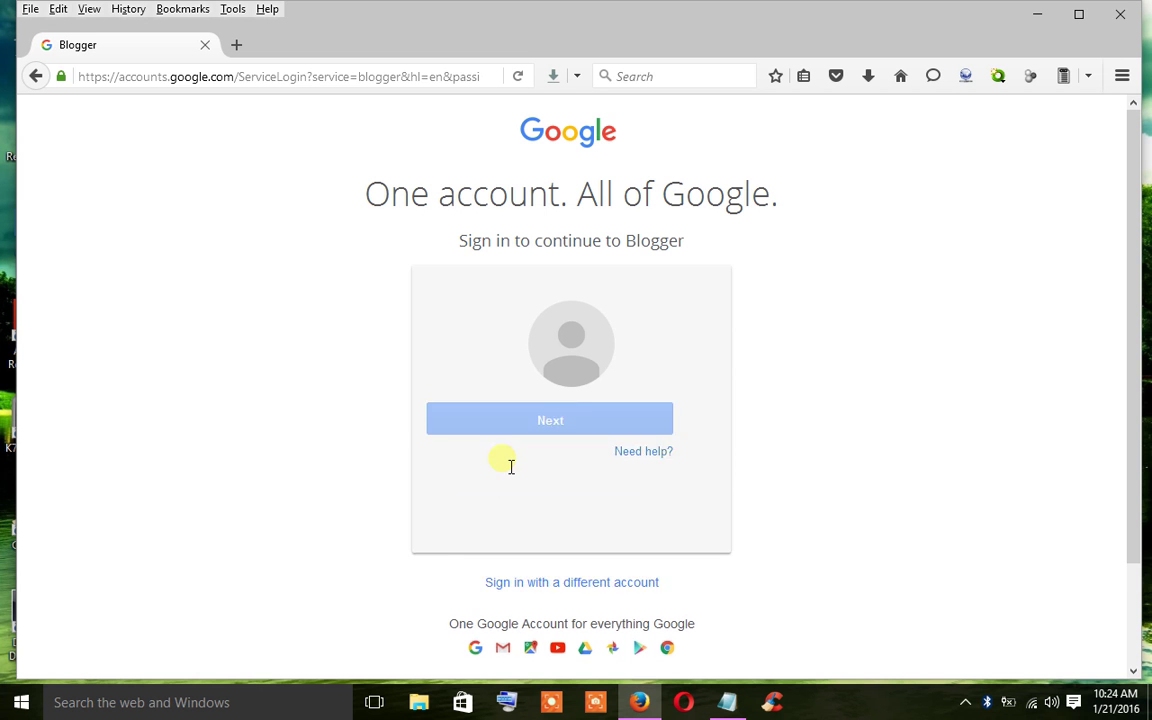
left_click(474, 544)
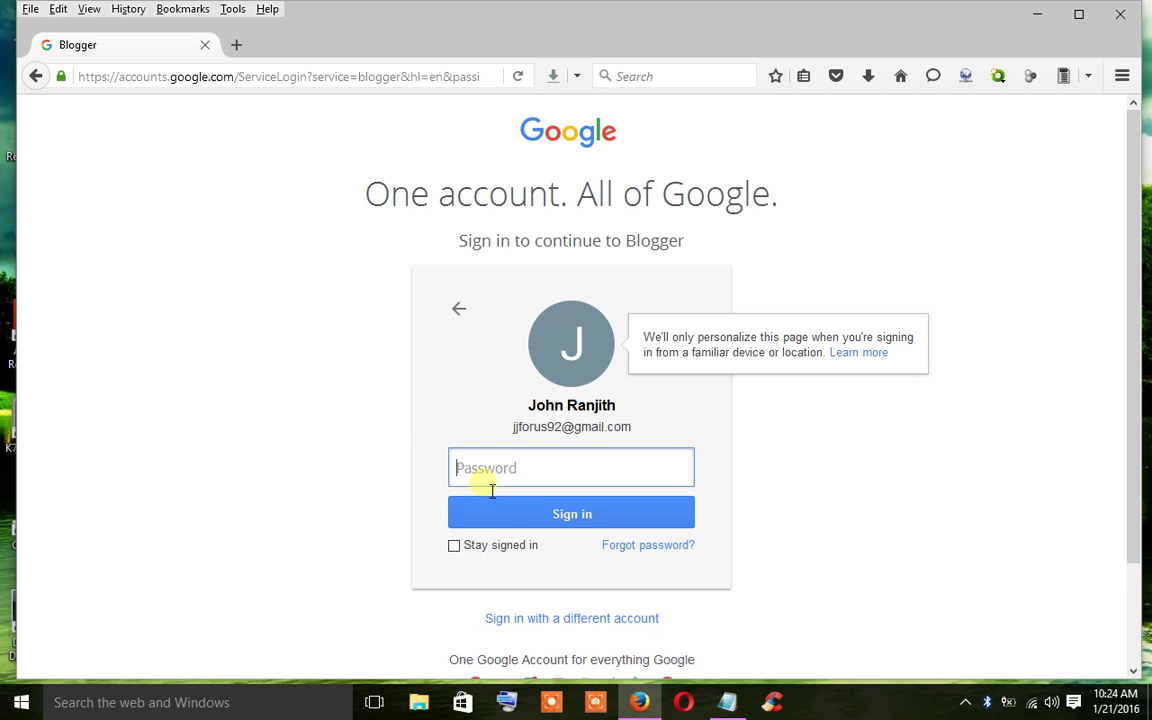
type("••")
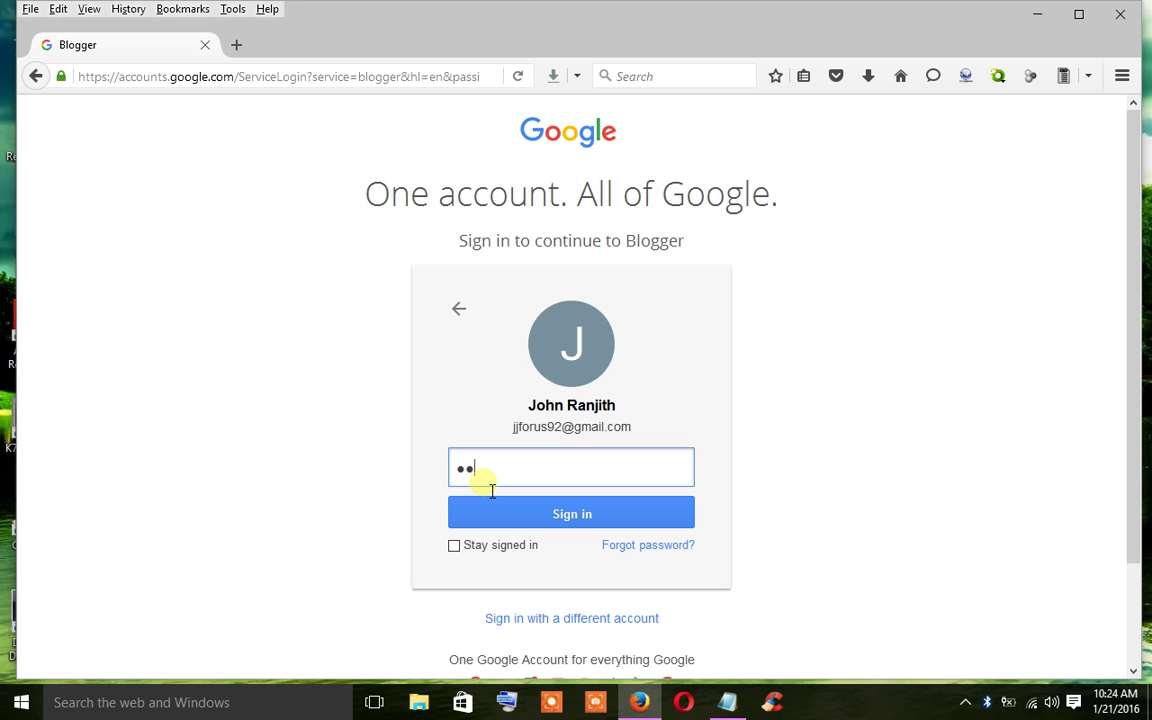
type("•••••••••")
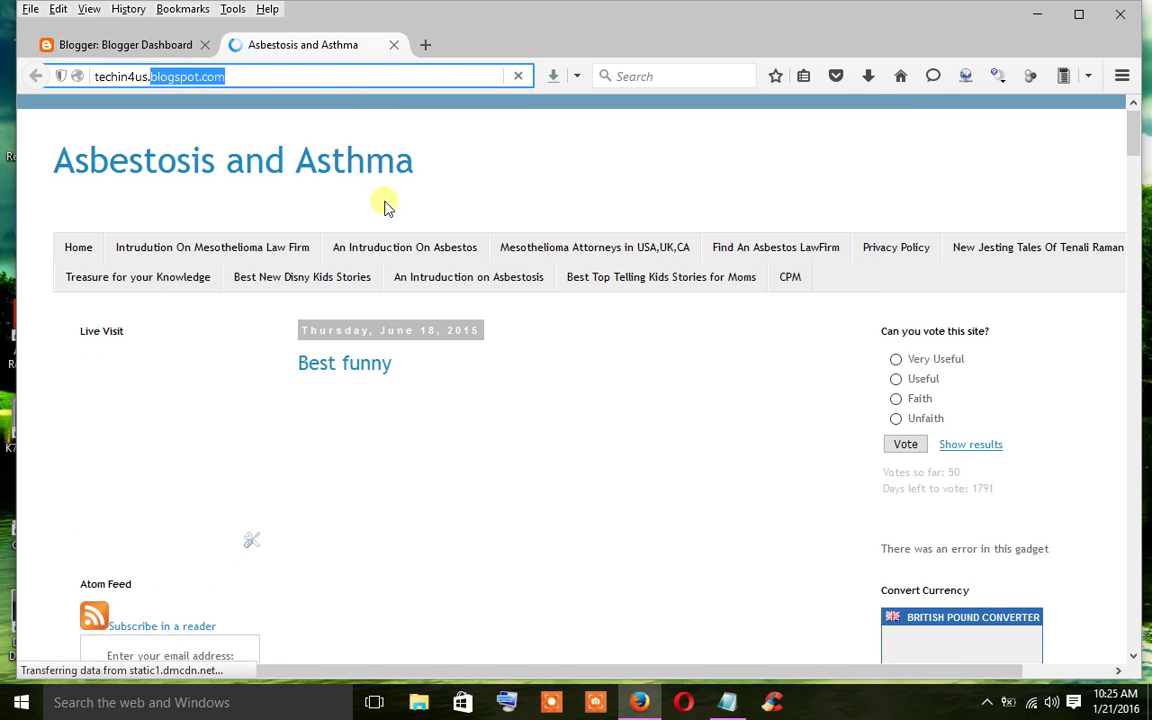
scroll(380, 200, "down", 5)
scroll(398, 226, "down", 4)
scroll(403, 235, "down", 4)
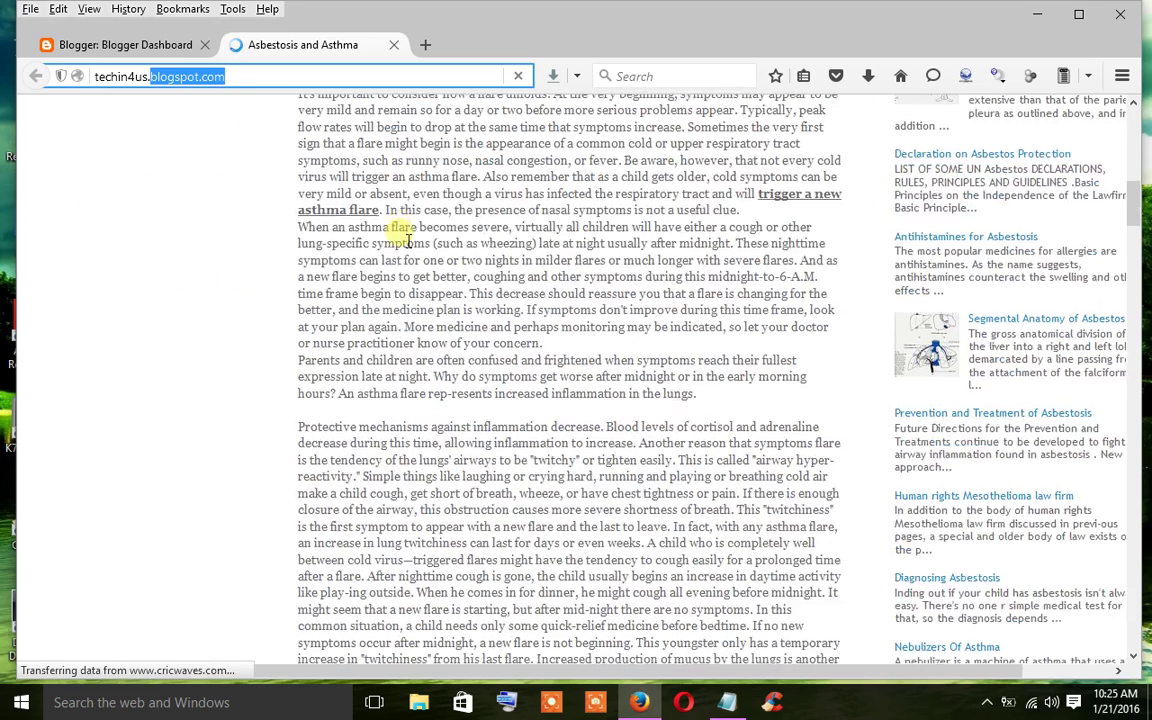
scroll(405, 235, "down", 5)
scroll(405, 238, "down", 2)
scroll(408, 240, "down", 3)
scroll(406, 245, "down", 5)
scroll(405, 280, "down", 5)
scroll(402, 303, "down", 5)
scroll(415, 308, "down", 5)
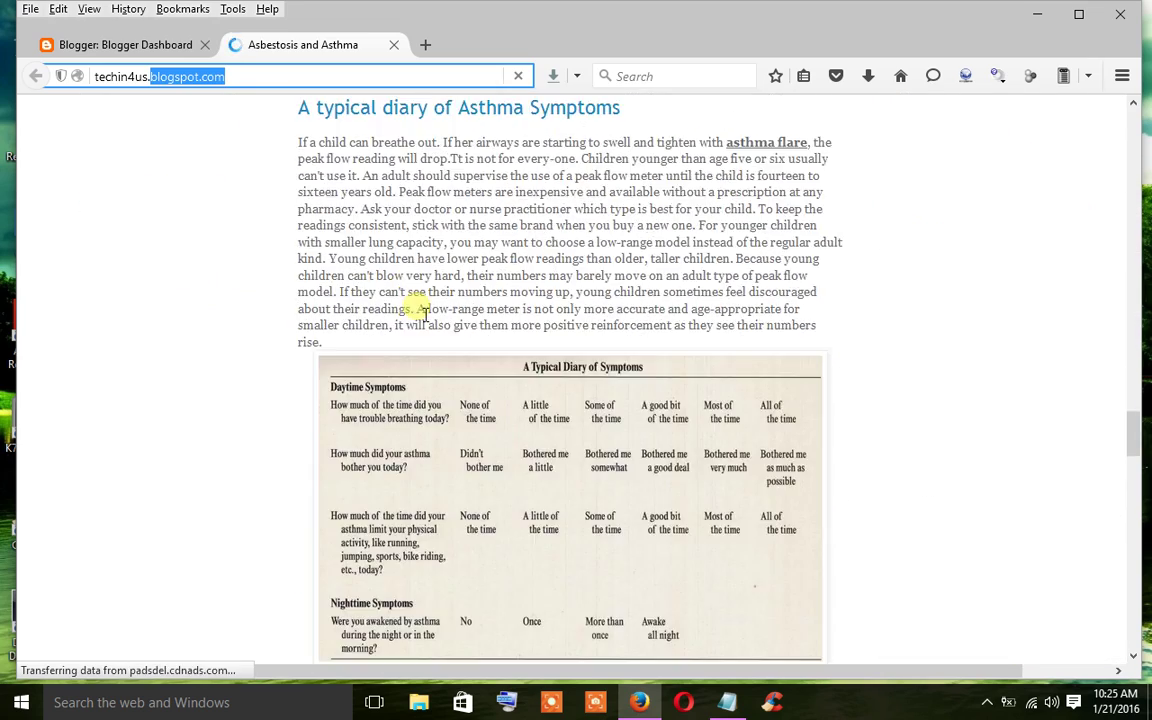
scroll(425, 313, "down", 5)
scroll(419, 303, "down", 5)
scroll(419, 298, "down", 5)
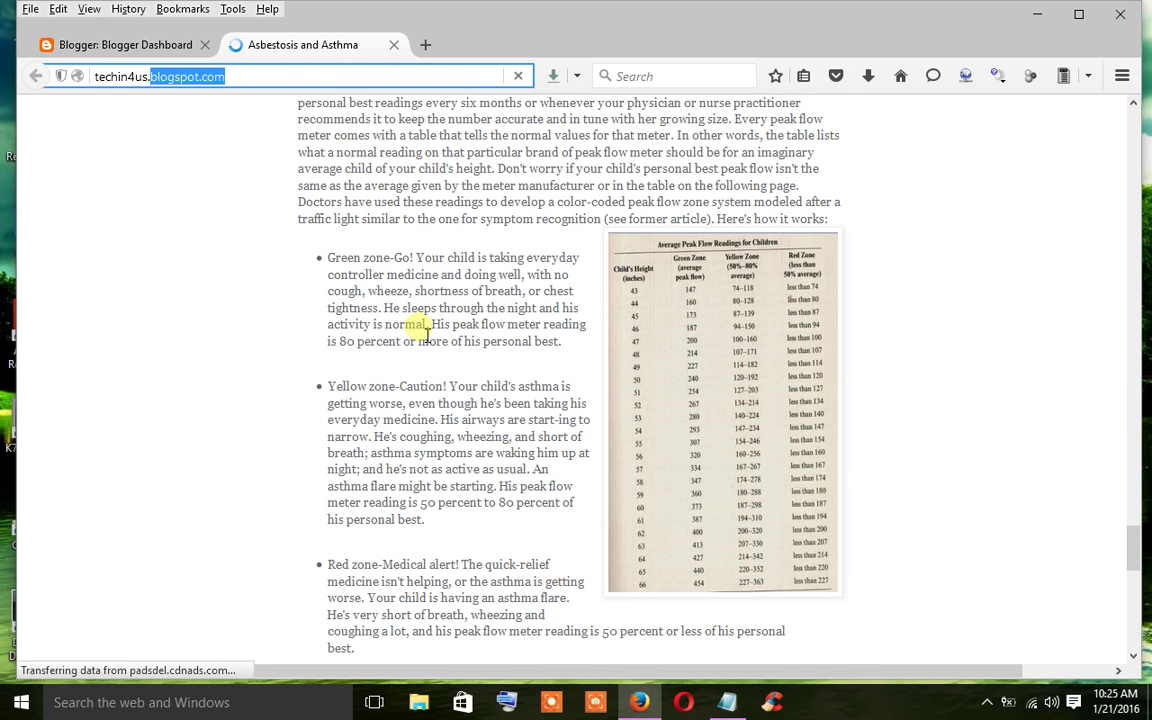
scroll(445, 350, "down", 5)
scroll(470, 430, "up", 5)
scroll(476, 430, "up", 10)
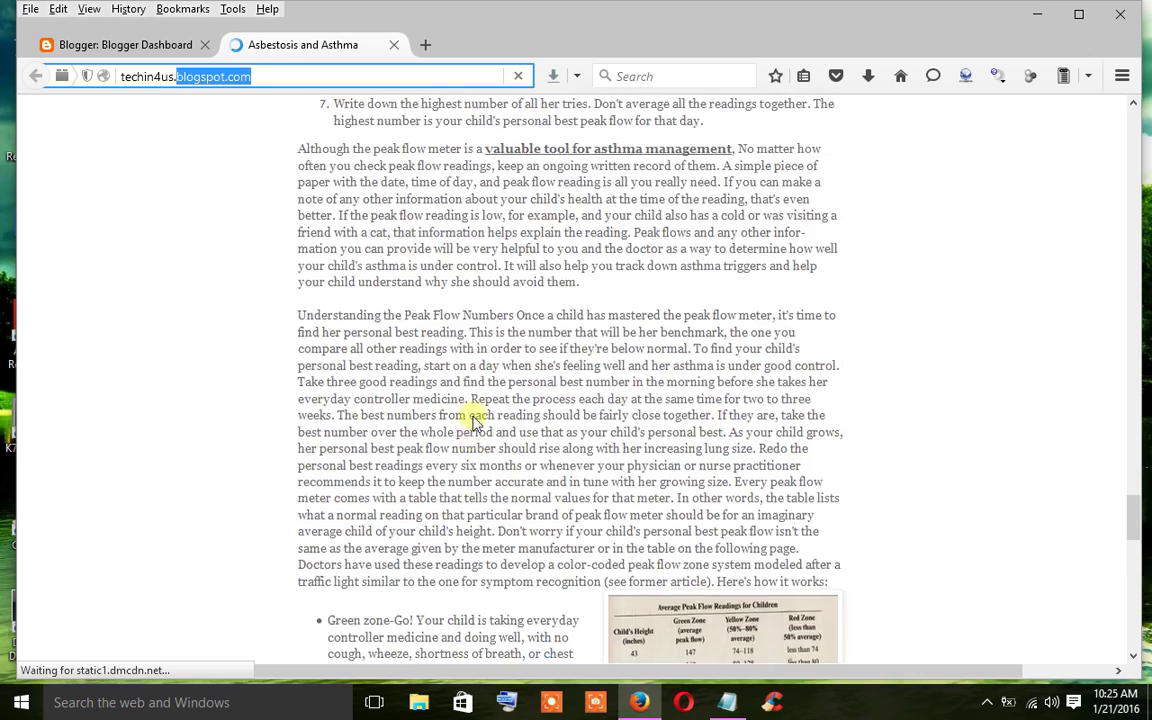
scroll(475, 380, "up", 10)
scroll(475, 370, "up", 5)
scroll(470, 290, "up", 10)
scroll(470, 285, "up", 10)
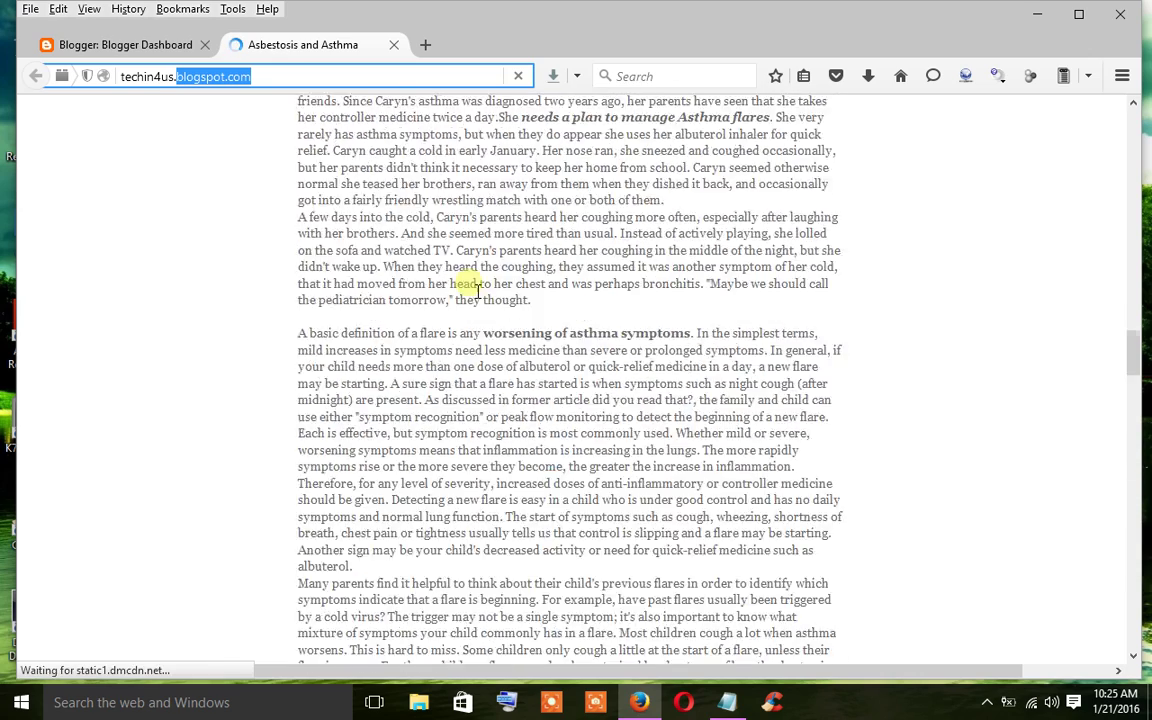
scroll(478, 289, "up", 10)
scroll(476, 285, "up", 10)
scroll(476, 278, "up", 10)
scroll(476, 272, "up", 10)
scroll(476, 250, "up", 5)
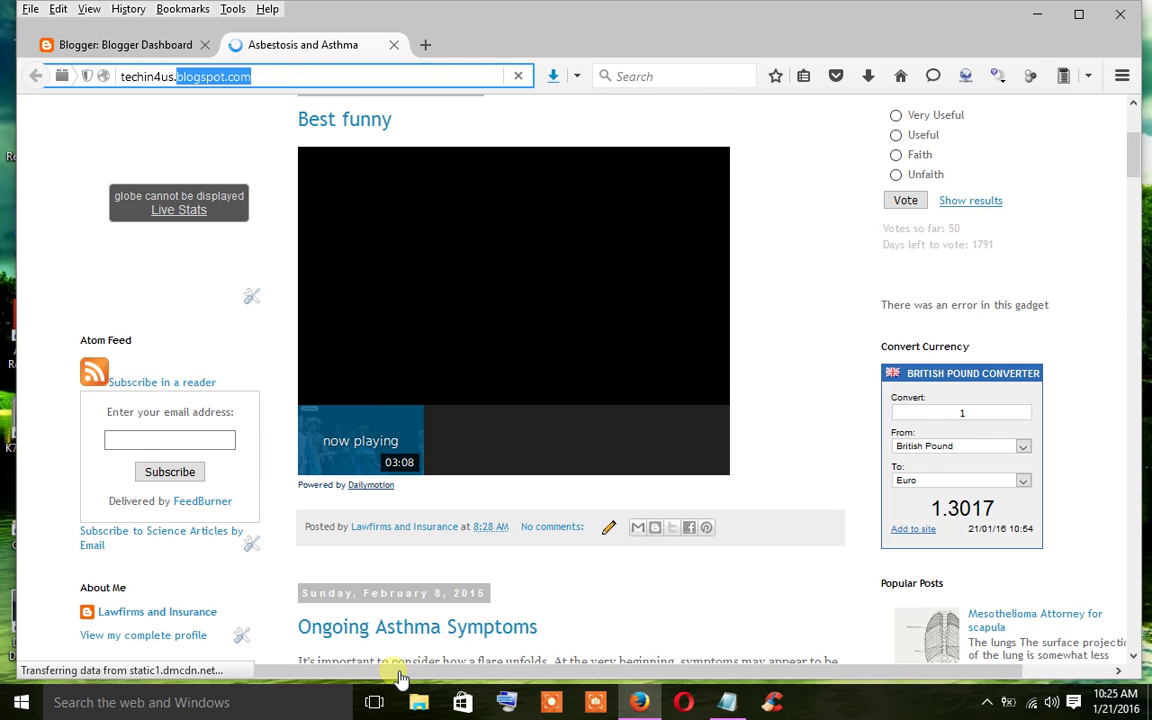
scroll(400, 665, "up", 5)
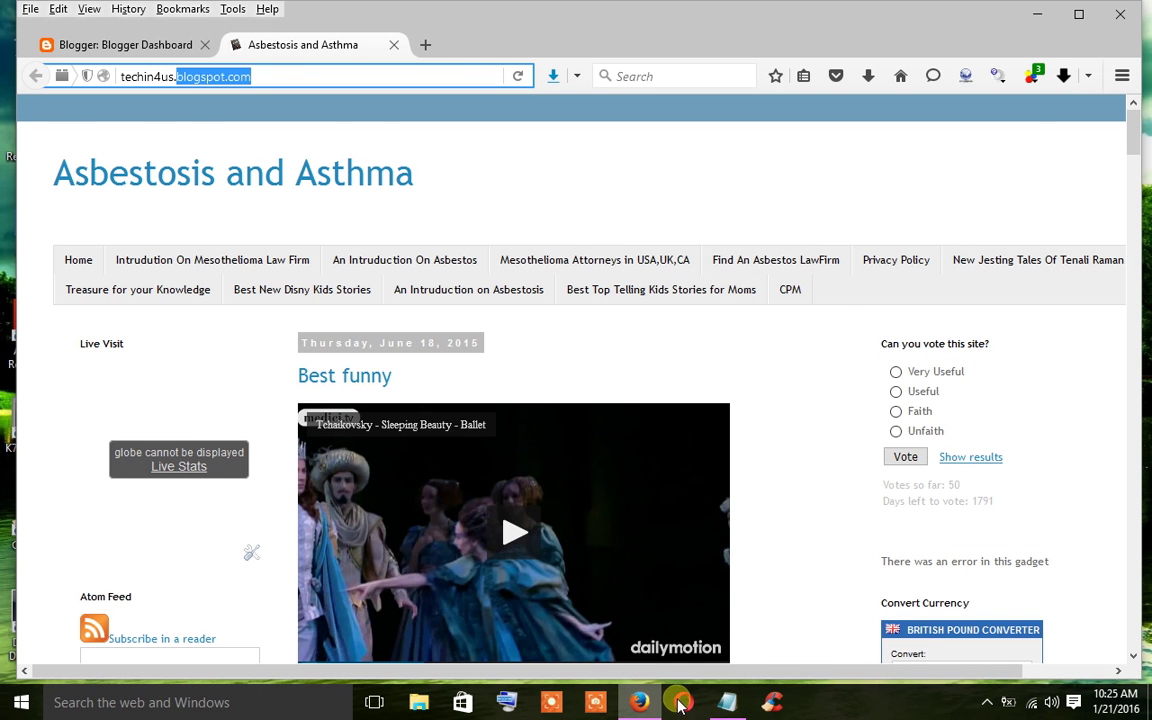
In Notepad, add closing lines 'Thanks for watch part 1' and a see-you-in-next-lecture line.
left_click(729, 706)
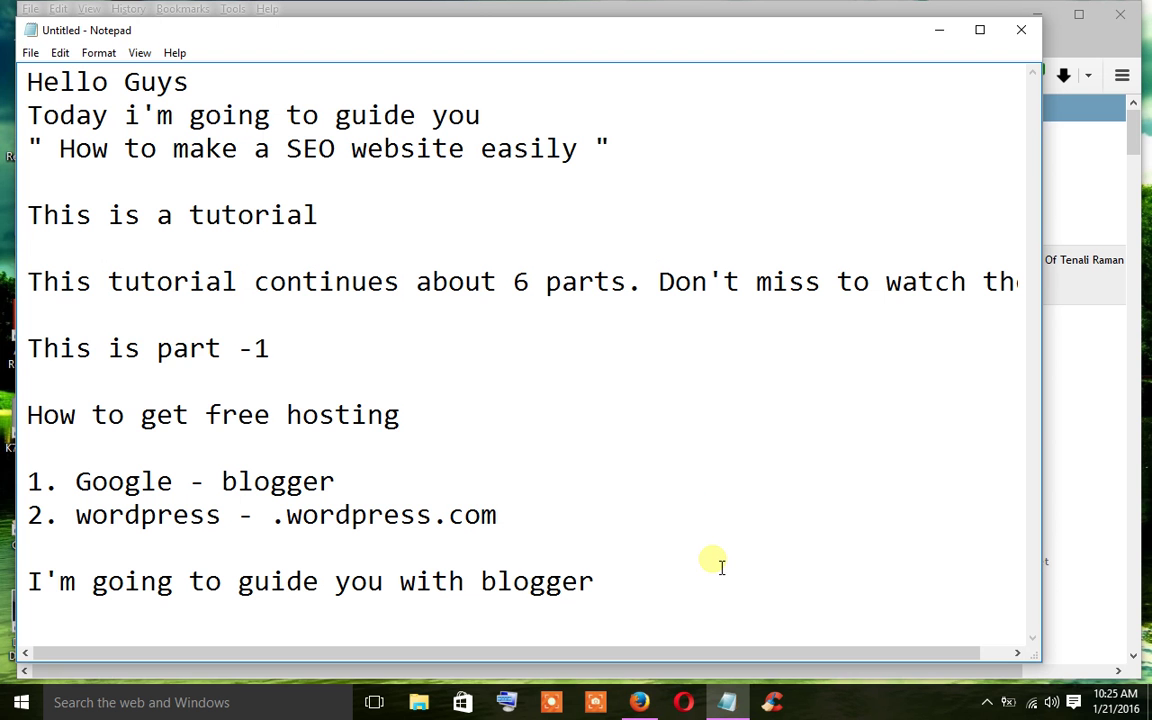
key("Return")
key("Return")
type("Thanks for ")
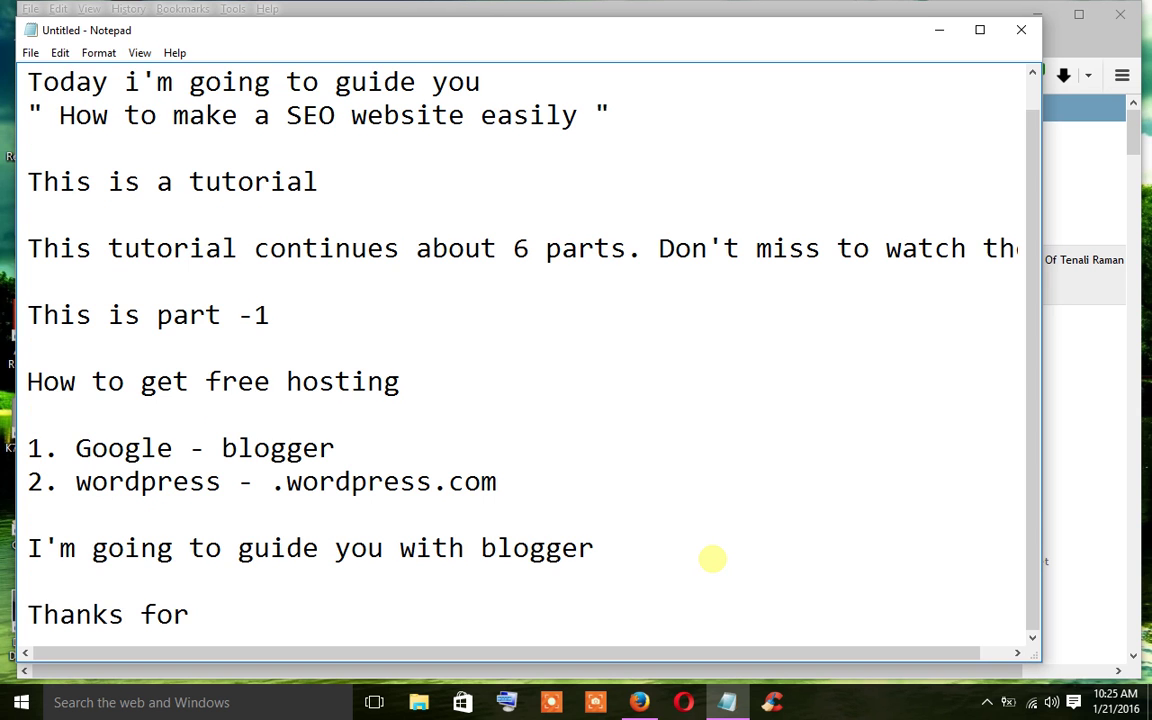
type("watch part 1")
key("Return")
key("Return")
type("S")
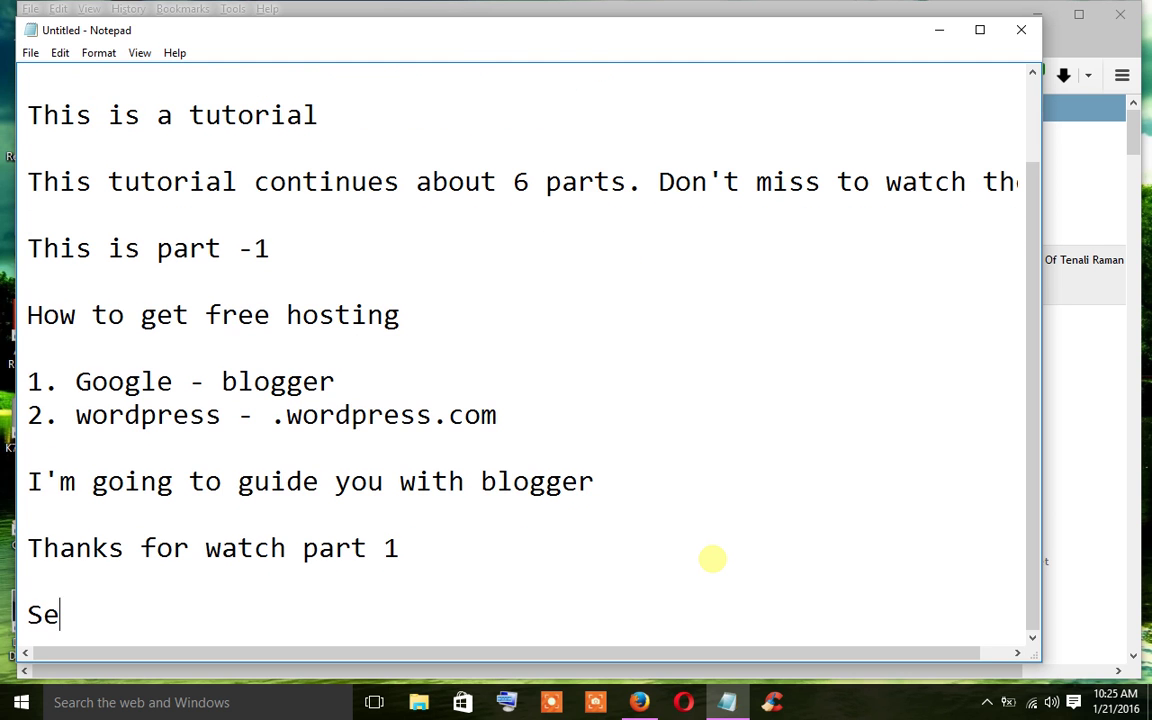
type("e you v")
key("BackSpace")
type("back in next lectur")
key("Return")
key("Return")
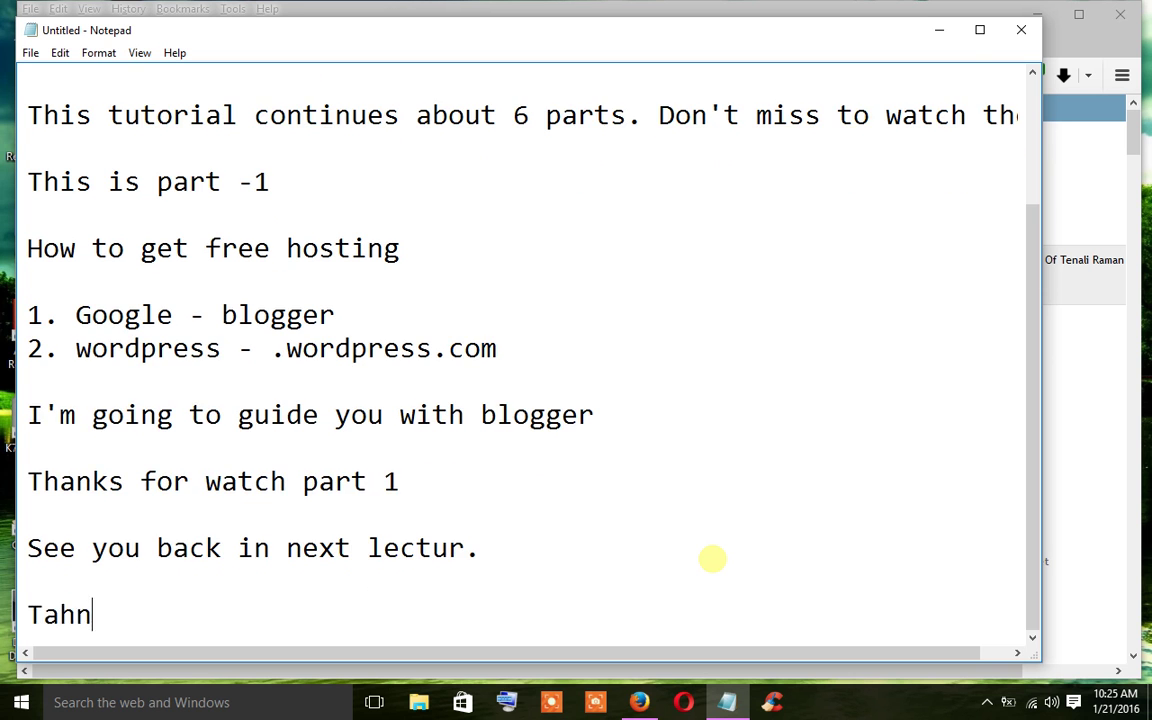